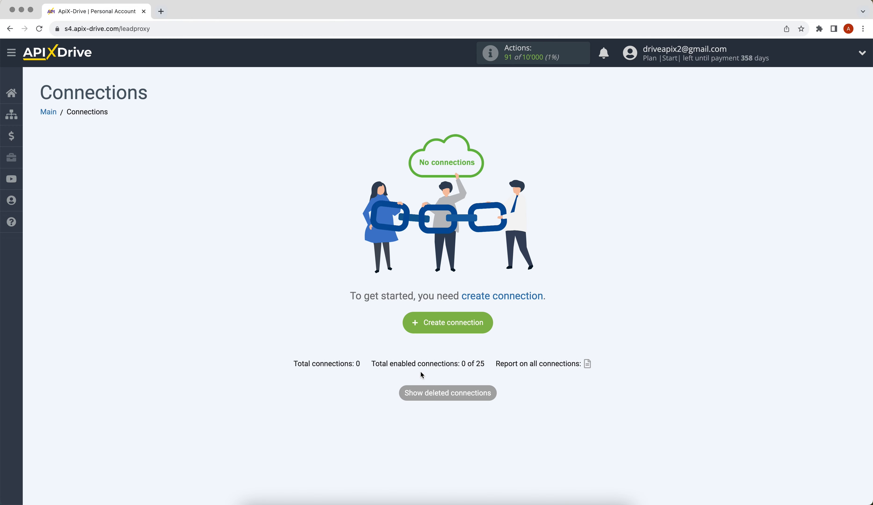
Step: Start a new connection with PlatoForms as the data source system
{"action": "left_click", "coordinate": [415, 330]}
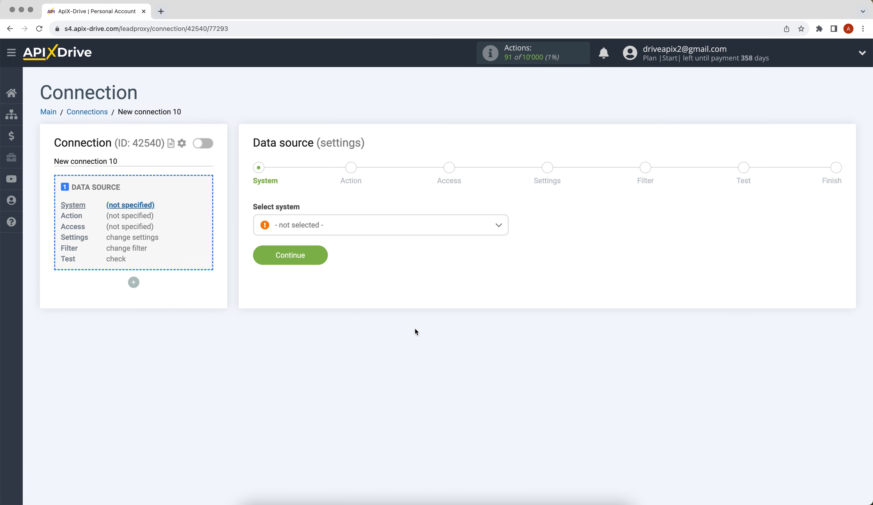
{"action": "left_click", "coordinate": [420, 231]}
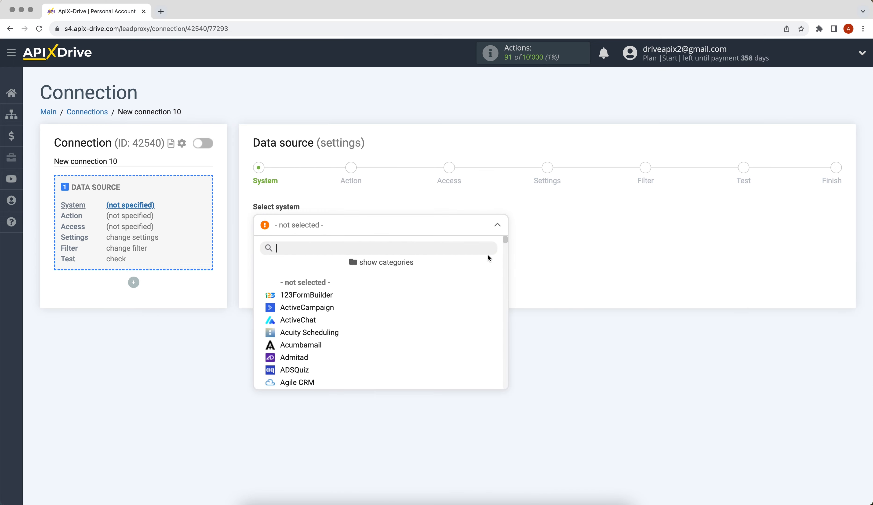
{"action": "left_click_drag", "start_coordinate": [507, 239], "coordinate": [514, 335]}
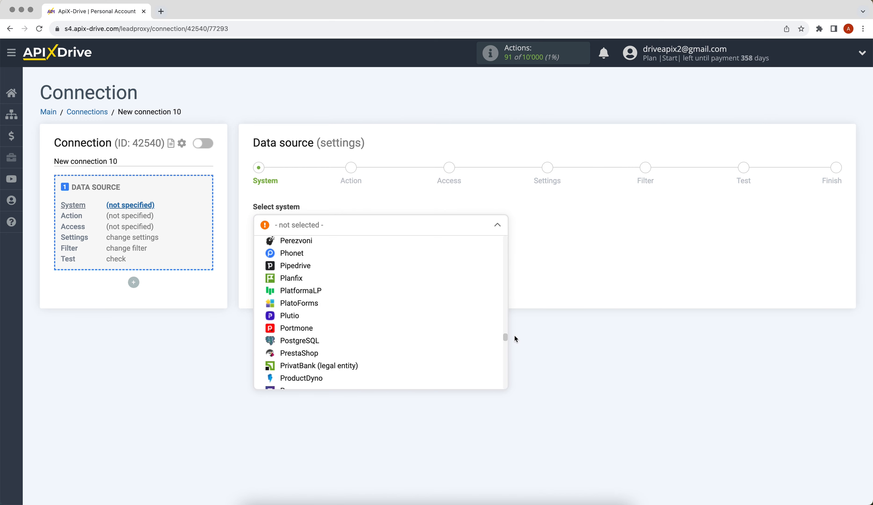
{"action": "left_click", "coordinate": [292, 304]}
{"action": "left_click", "coordinate": [267, 265]}
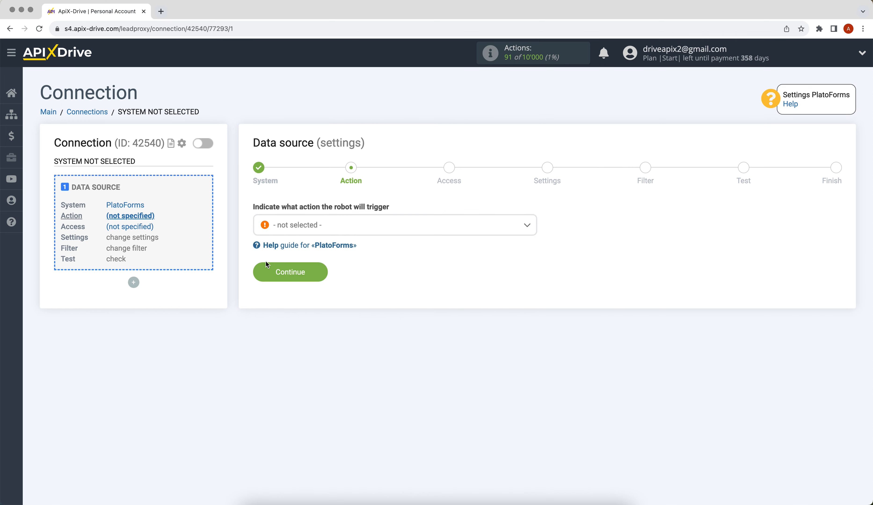
Step: Set the source action to Get DATA and proceed to account access
{"action": "left_click", "coordinate": [296, 226]}
{"action": "left_click", "coordinate": [295, 282]}
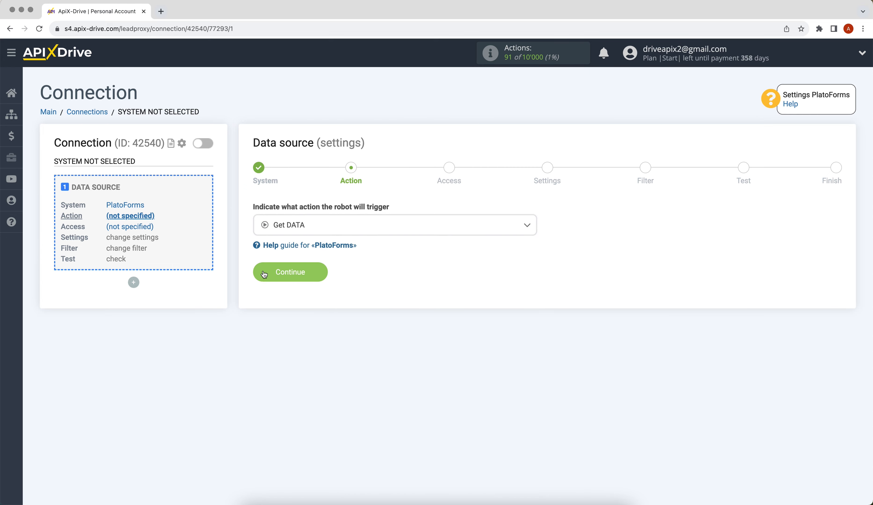
{"action": "left_click", "coordinate": [264, 274]}
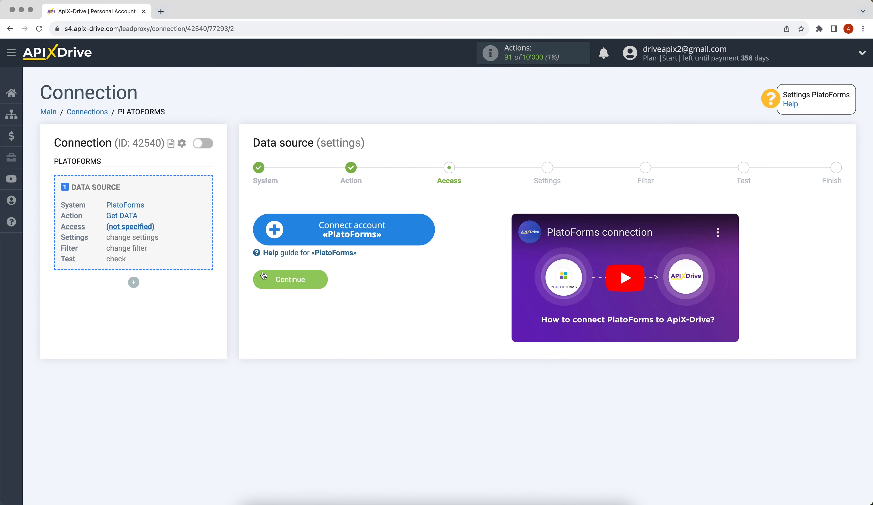
Step: Connect a PlatoForms account and select the newly added login
{"action": "left_click", "coordinate": [272, 238]}
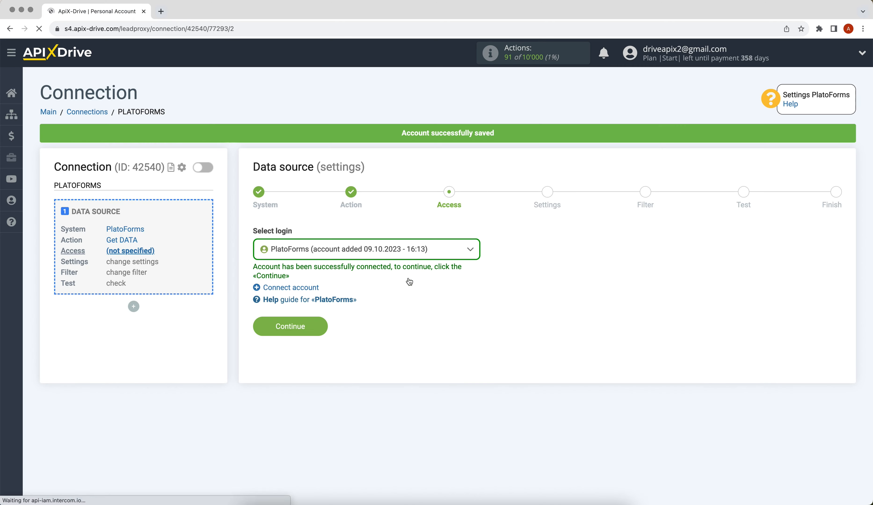
{"action": "left_click", "coordinate": [409, 281]}
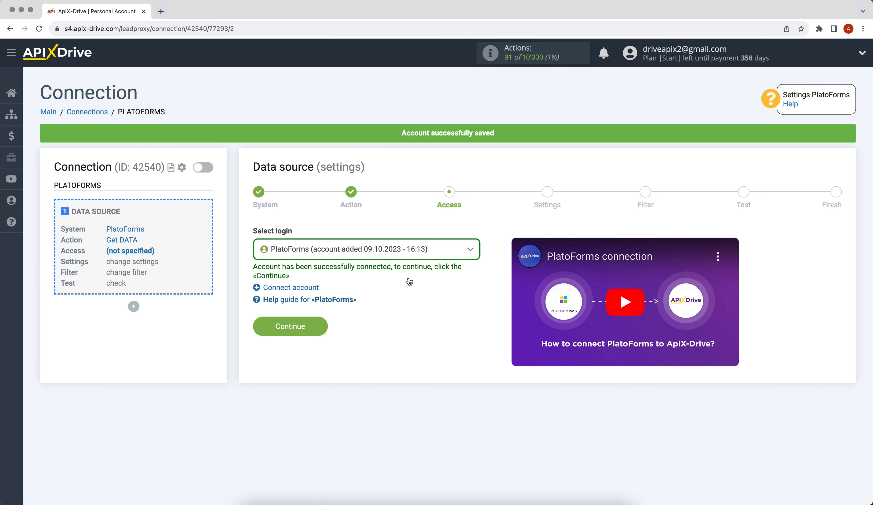
{"action": "left_click", "coordinate": [409, 249]}
{"action": "left_click", "coordinate": [406, 317]}
Step: Go to the source settings and select the generated webhook URL for copying
{"action": "left_click", "coordinate": [274, 334]}
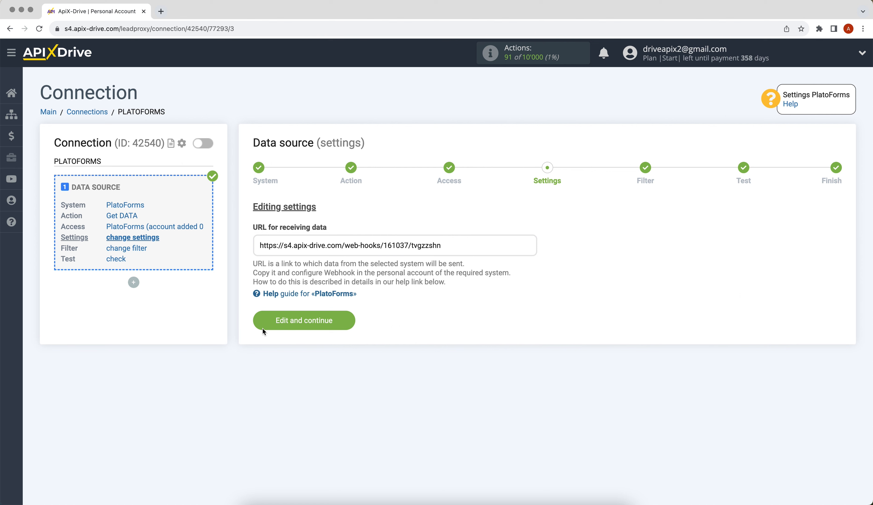
{"action": "left_click_drag", "start_coordinate": [260, 246], "coordinate": [441, 245]}
{"action": "right_click", "coordinate": [433, 246]}
Step: Copy the webhook URL and begin a new endpoint on PlatoForms' API and Webhooks page
{"action": "left_click", "coordinate": [444, 263]}
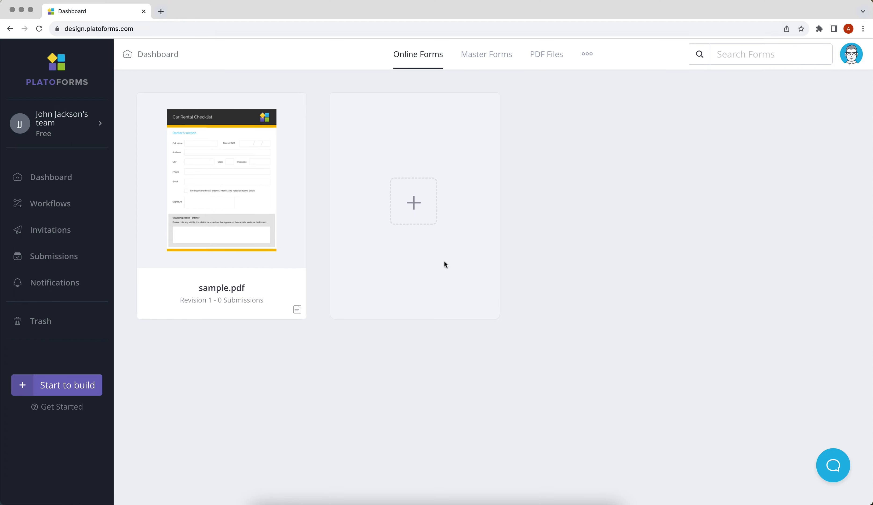
{"action": "left_click", "coordinate": [851, 53]}
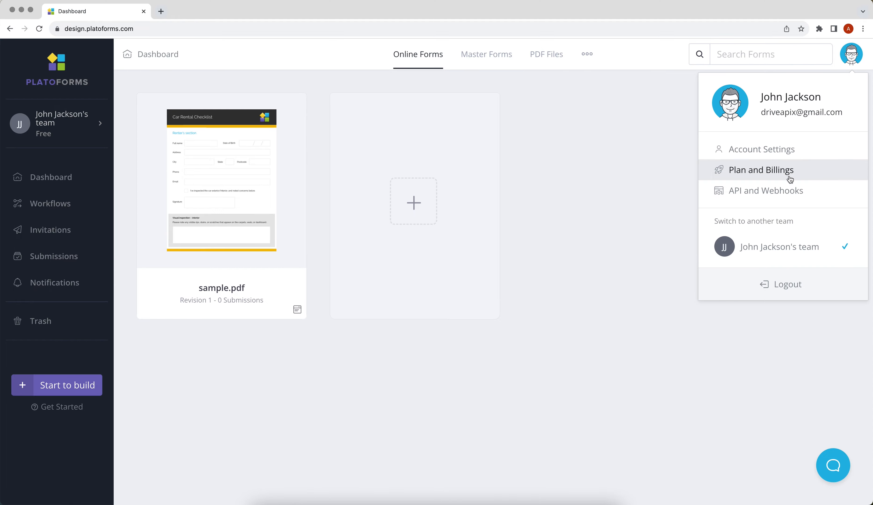
{"action": "left_click", "coordinate": [788, 190]}
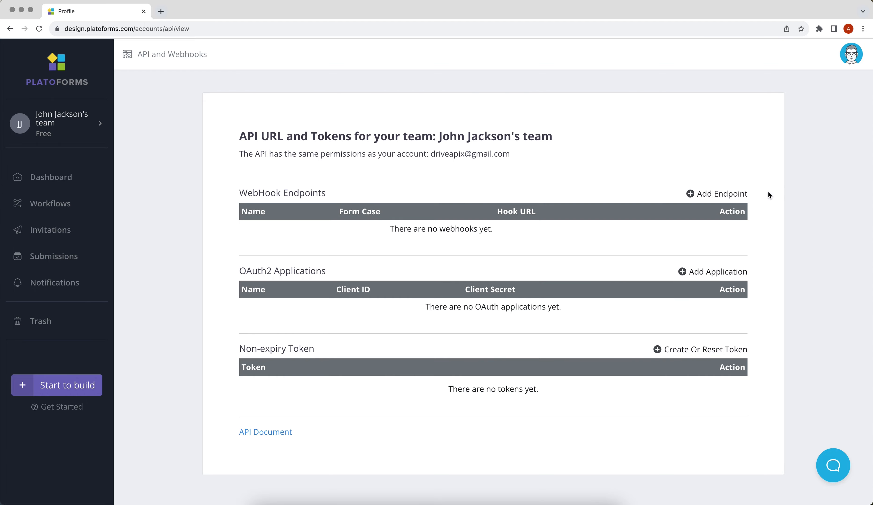
{"action": "left_click", "coordinate": [722, 195]}
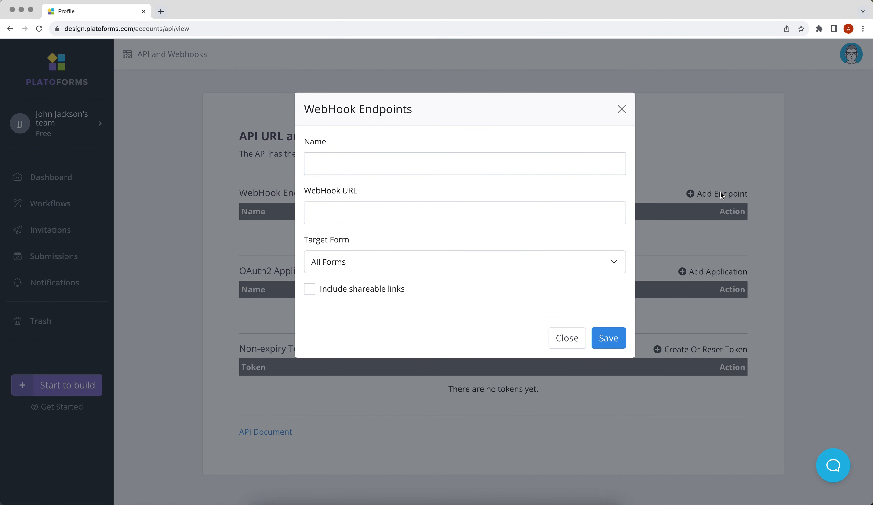
Step: Save endpoint 'ApiX-Drive' with the pasted webhook URL, targeting the sample.pdf form
{"action": "left_click", "coordinate": [486, 168]}
{"action": "type", "text": "A"}
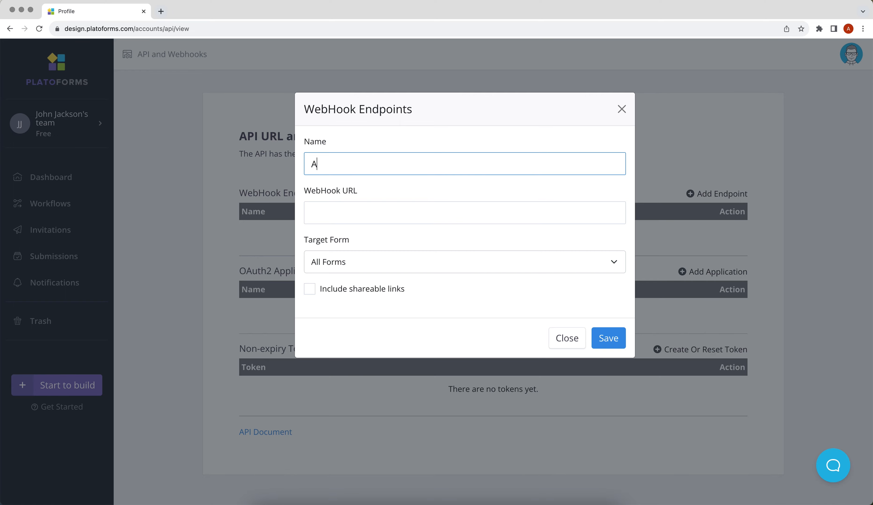
{"action": "type", "text": "piX-Drive"}
{"action": "right_click", "coordinate": [386, 207]}
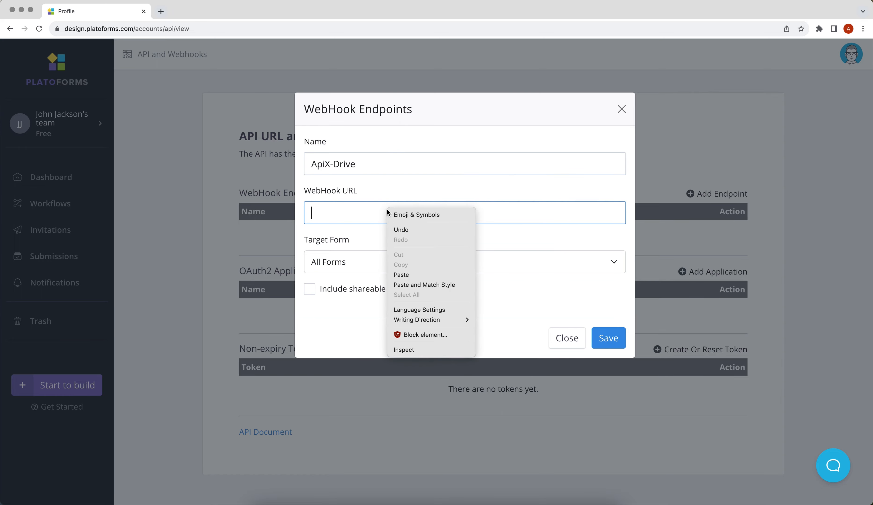
{"action": "left_click", "coordinate": [406, 273]}
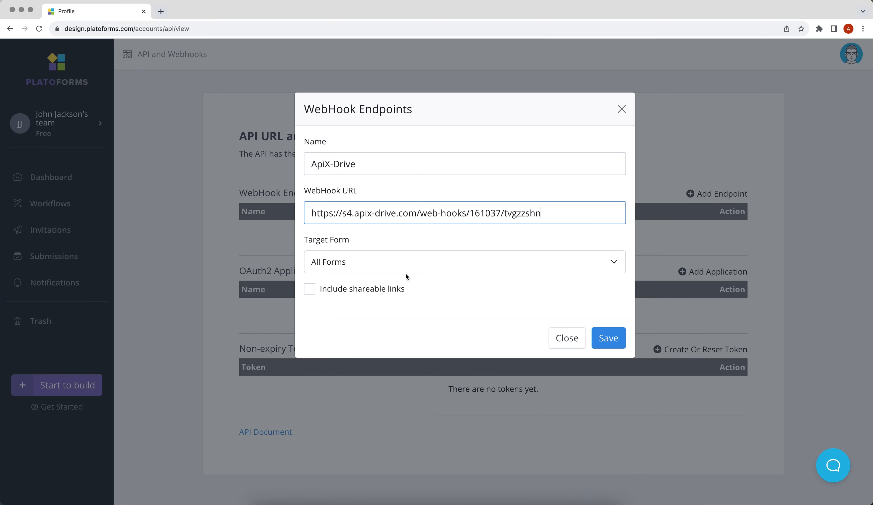
{"action": "left_click", "coordinate": [400, 268]}
{"action": "left_click", "coordinate": [390, 295]}
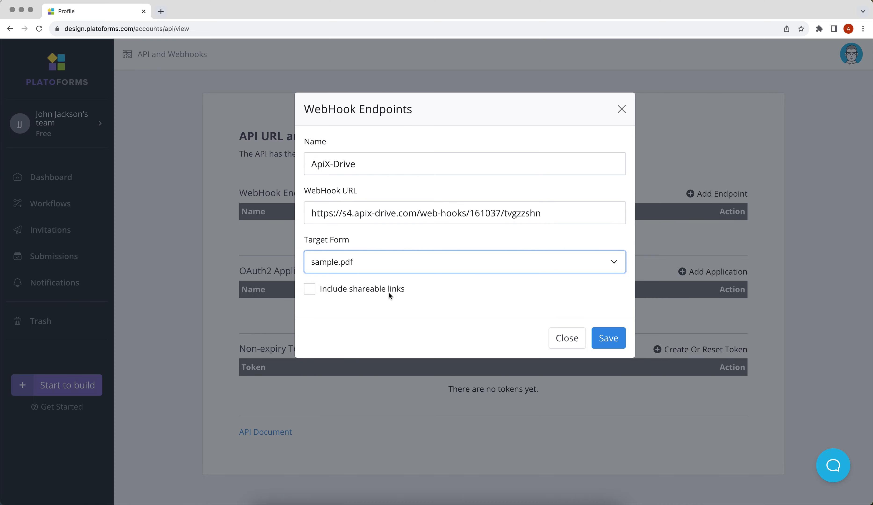
{"action": "left_click", "coordinate": [600, 337]}
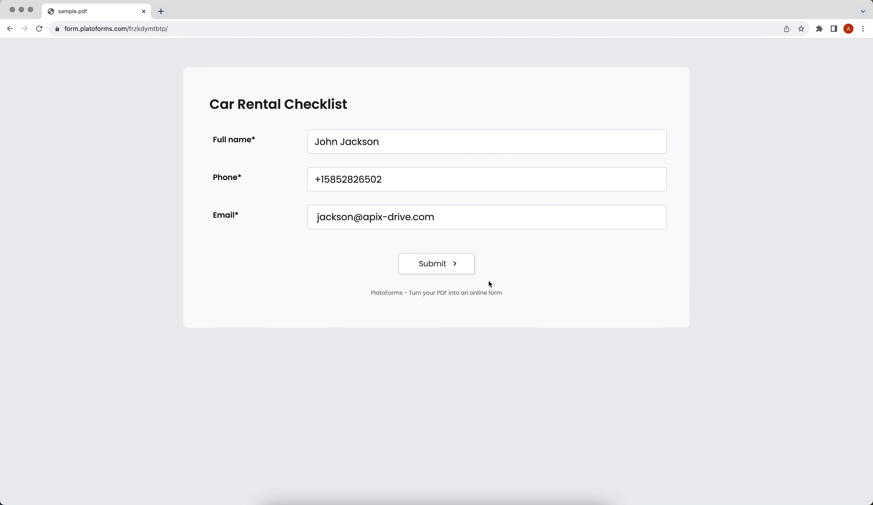
Step: Submit the filled-in Car Rental Checklist test form
{"action": "left_click", "coordinate": [456, 266]}
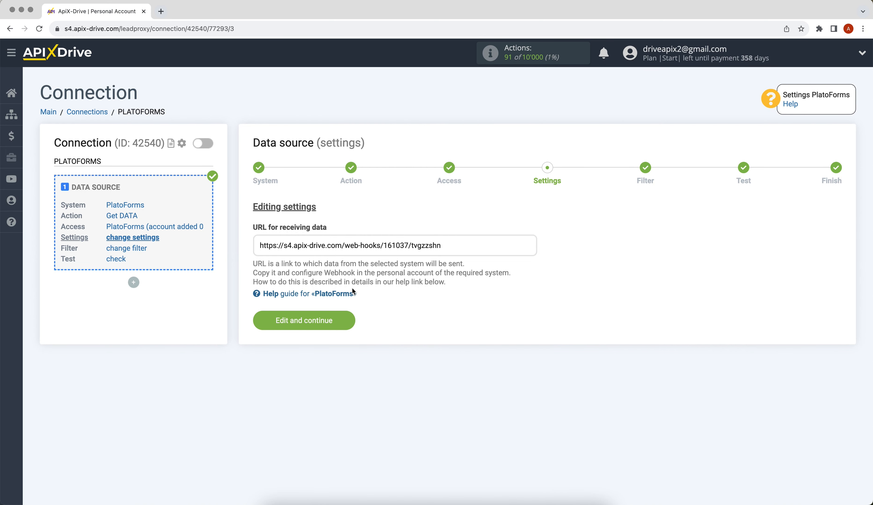
Step: Confirm the webhook settings, skip filtering, review the loaded test submission, and finish the source
{"action": "left_click", "coordinate": [264, 319]}
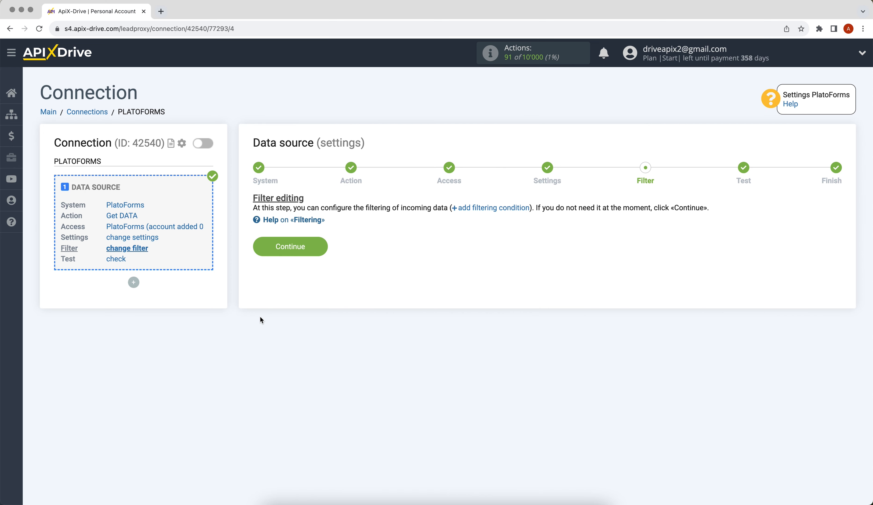
{"action": "left_click", "coordinate": [266, 248]}
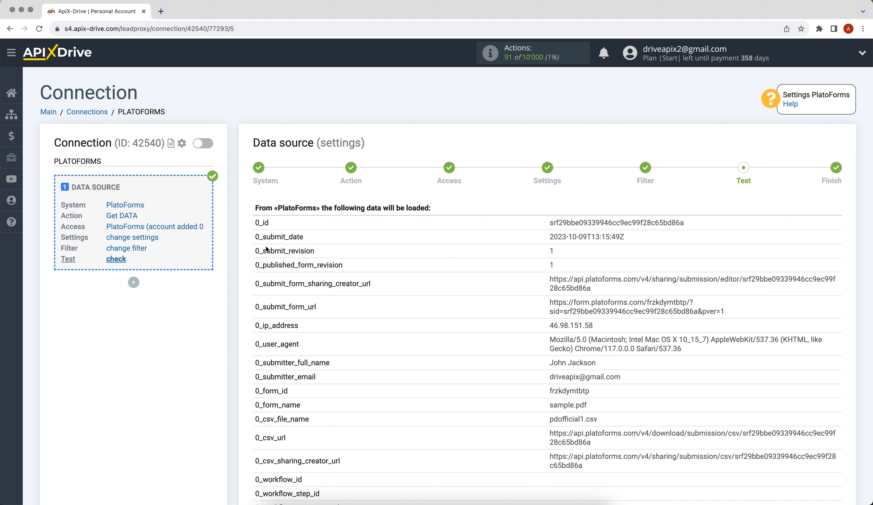
{"action": "scroll", "coordinate": [267, 249], "scroll_direction": "down", "scroll_amount": 5}
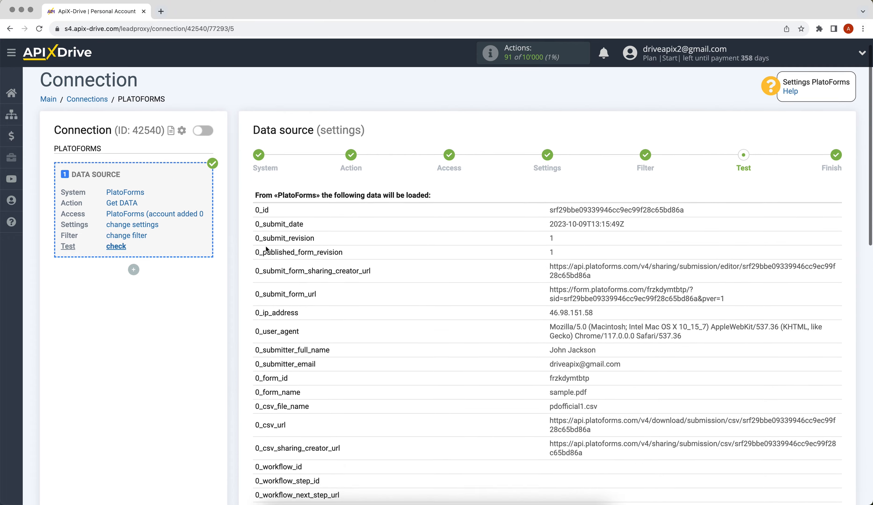
{"action": "scroll", "coordinate": [266, 249], "scroll_direction": "down", "scroll_amount": 8}
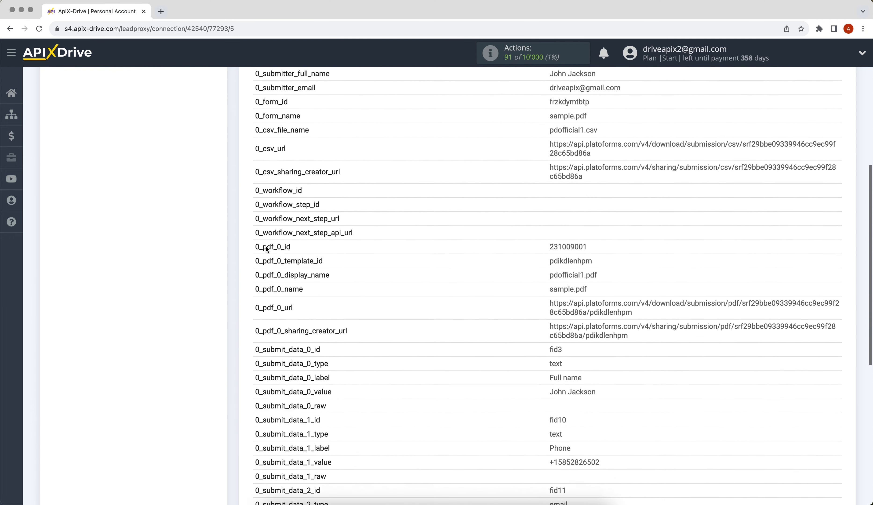
{"action": "left_click", "coordinate": [794, 369]}
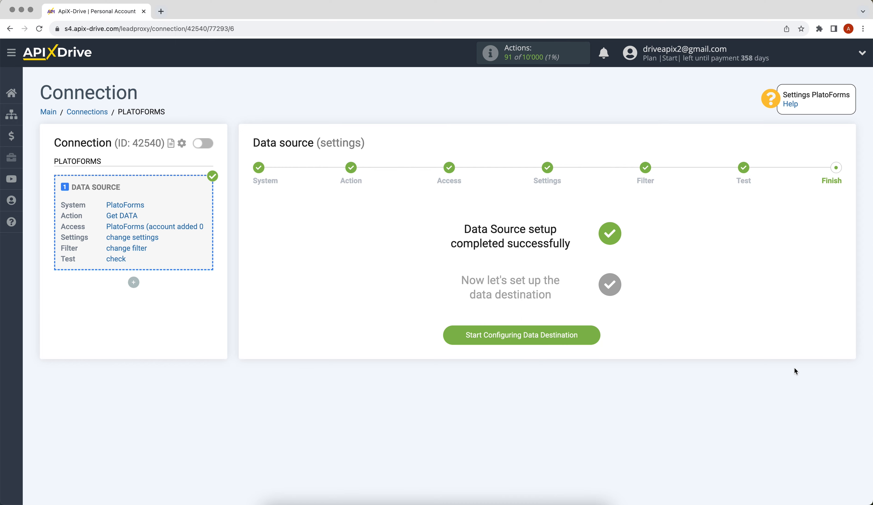
Step: Begin the data destination setup and choose Google Sheets as its system
{"action": "left_click", "coordinate": [452, 332]}
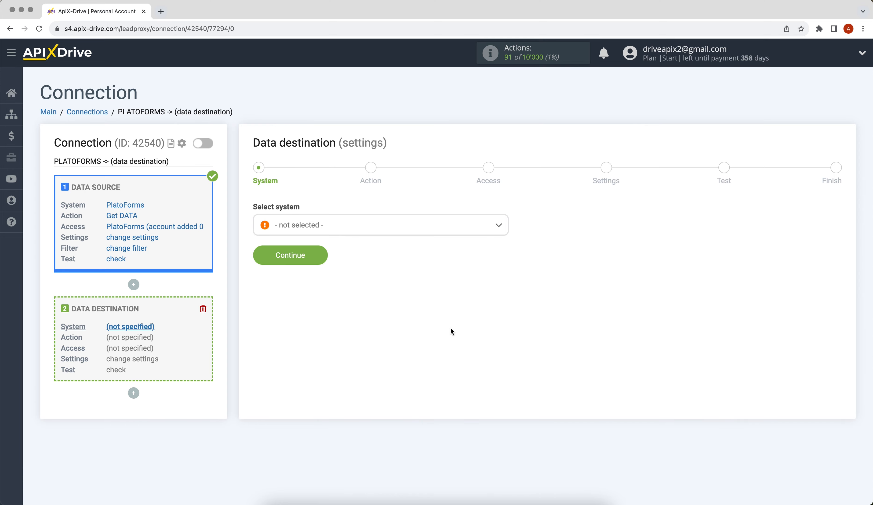
{"action": "left_click", "coordinate": [429, 228]}
{"action": "left_click_drag", "start_coordinate": [504, 239], "coordinate": [506, 285]}
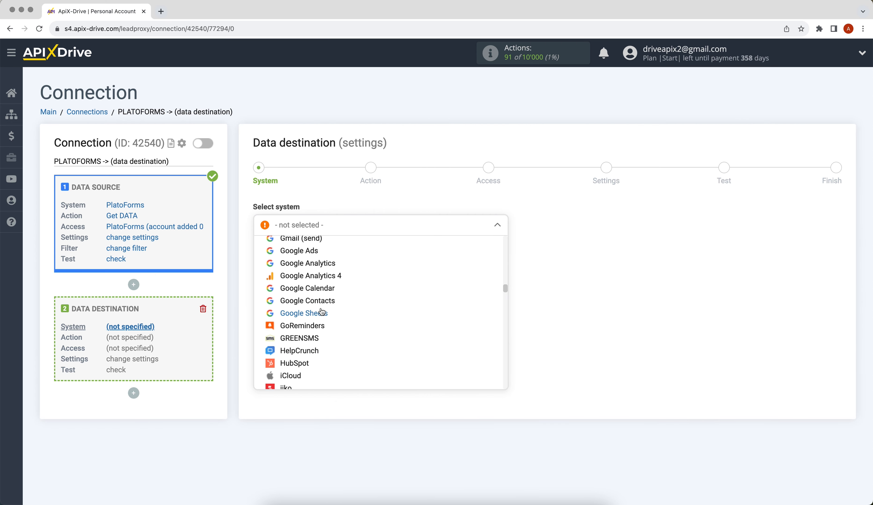
{"action": "left_click", "coordinate": [322, 312]}
{"action": "left_click", "coordinate": [264, 258]}
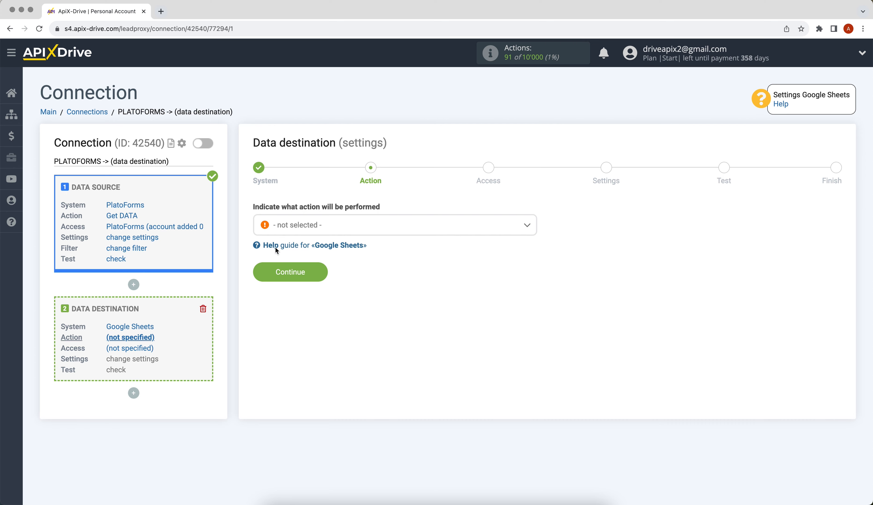
Step: Set the destination action to Add ROW and start connecting a Google Sheets account
{"action": "left_click", "coordinate": [293, 229]}
{"action": "left_click", "coordinate": [282, 280]}
{"action": "left_click", "coordinate": [267, 280]}
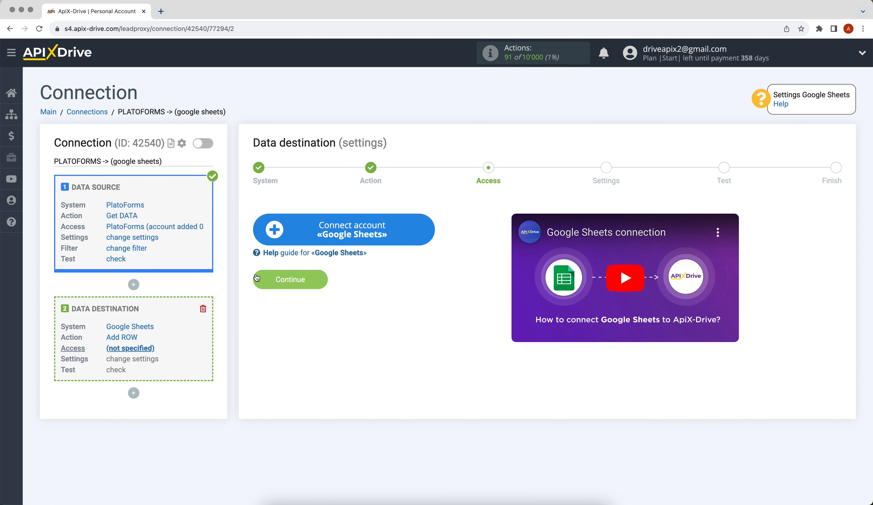
{"action": "left_click", "coordinate": [268, 239]}
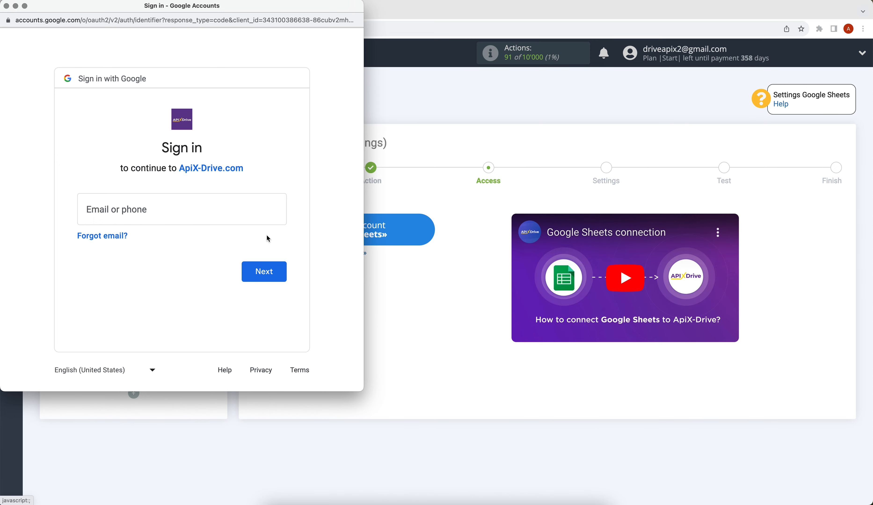
Step: Sign in with the Google account's email and password, then grant ApiX-Drive access
{"action": "left_click", "coordinate": [197, 213]}
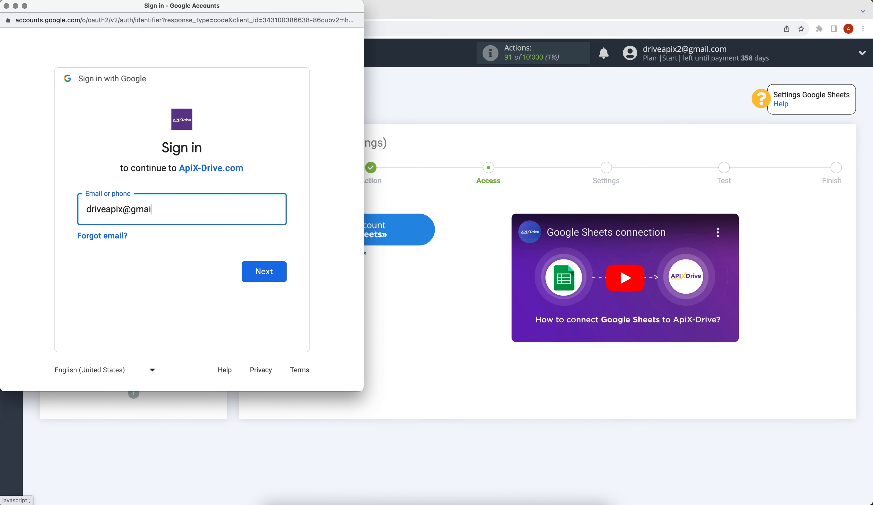
{"action": "left_click", "coordinate": [262, 271]}
{"action": "type", "text": "•••••••"}
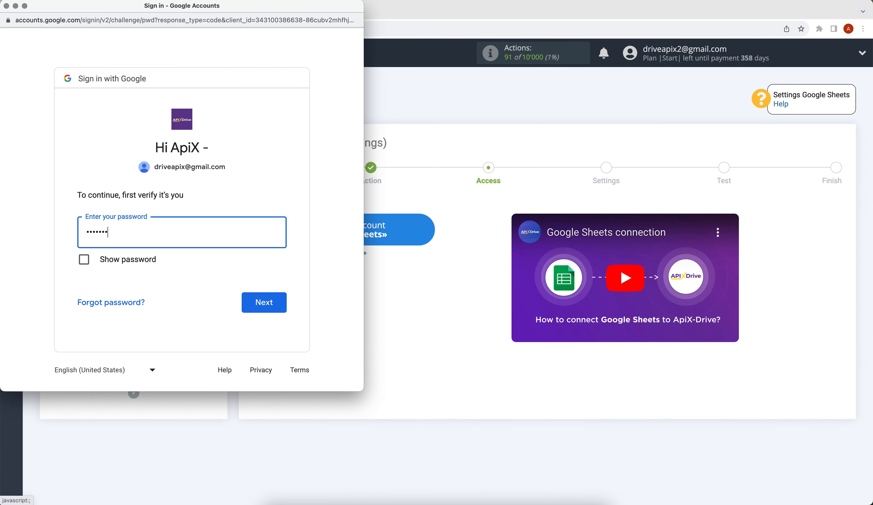
{"action": "left_click", "coordinate": [281, 301]}
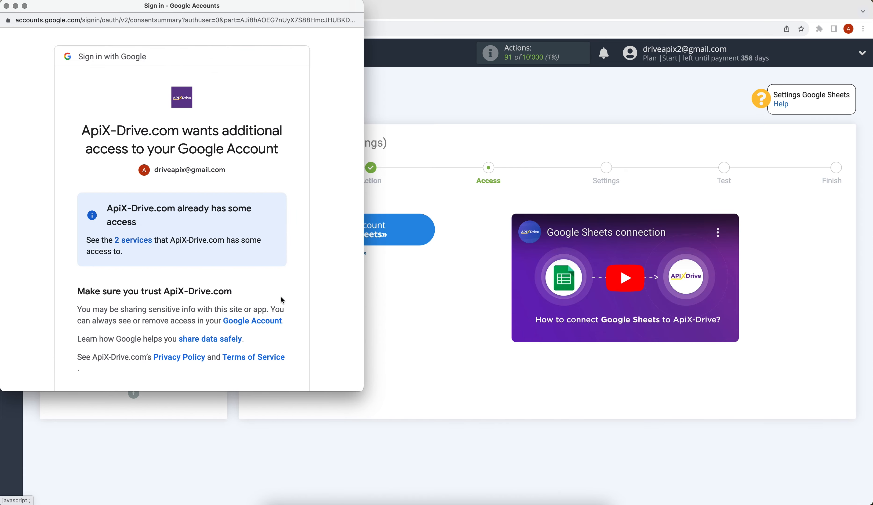
{"action": "scroll", "coordinate": [283, 301], "scroll_direction": "down", "scroll_amount": 3}
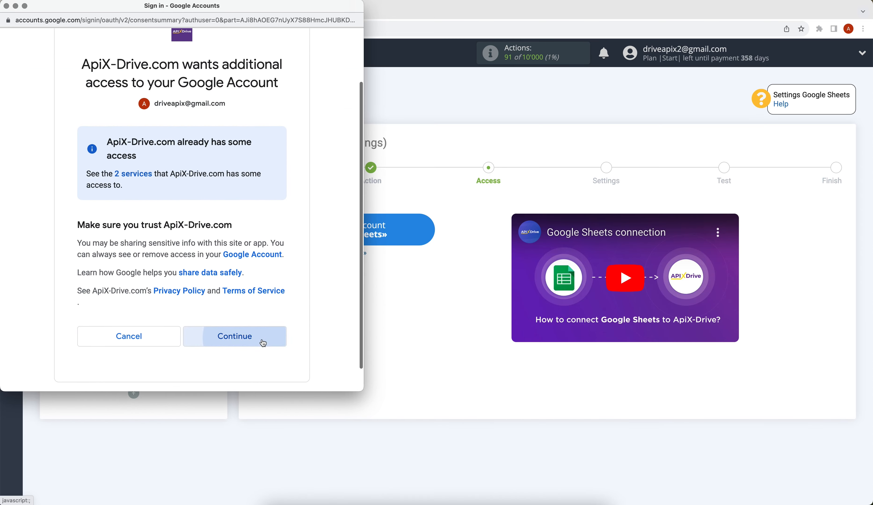
{"action": "left_click", "coordinate": [262, 342]}
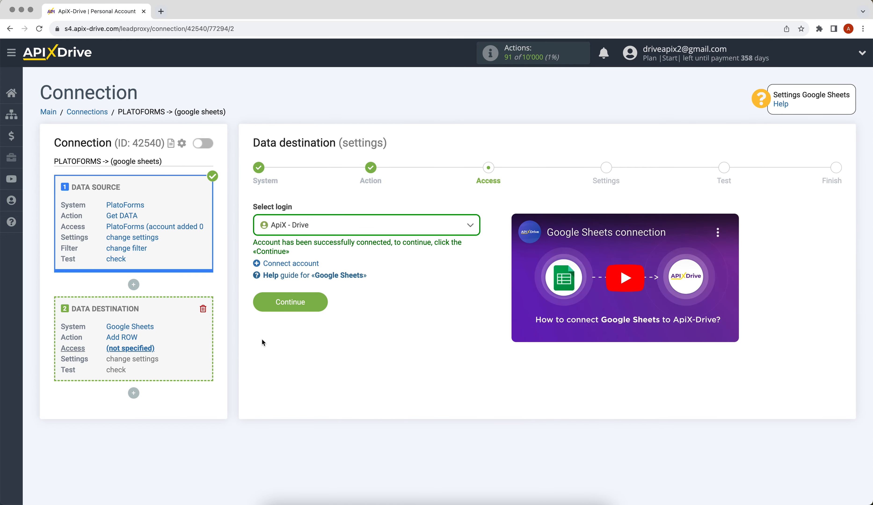
Step: Select the newly connected Google login for the destination
{"action": "left_click", "coordinate": [302, 226]}
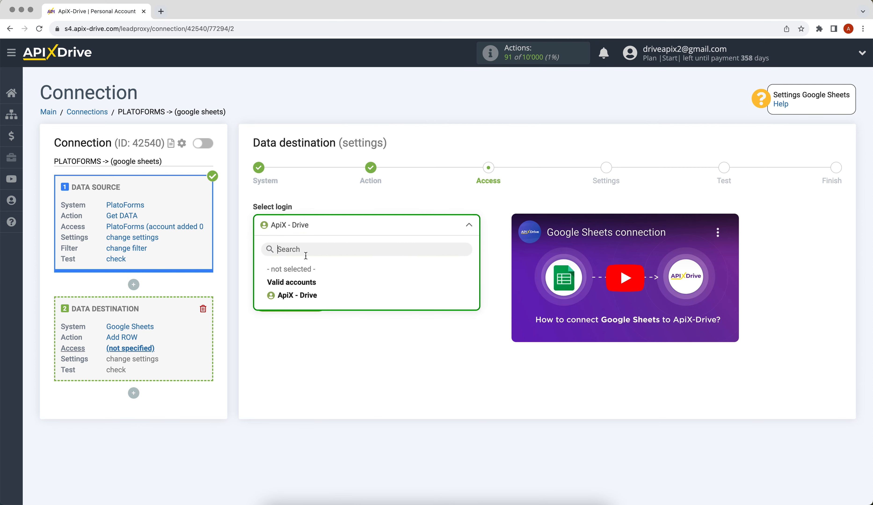
{"action": "left_click", "coordinate": [303, 295]}
{"action": "left_click", "coordinate": [263, 304]}
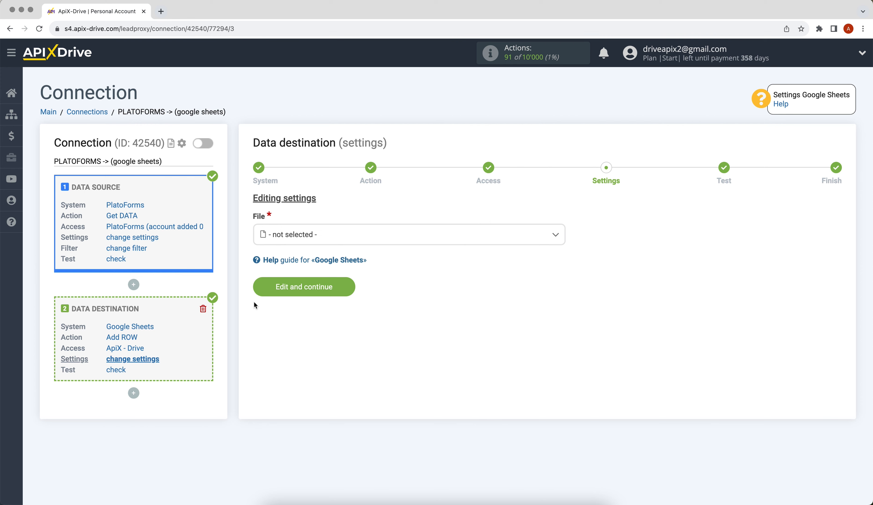
Step: Choose the ApiX-Drive spreadsheet and sheet 1 as the destination
{"action": "left_click", "coordinate": [290, 238]}
{"action": "left_click", "coordinate": [291, 289]}
{"action": "left_click", "coordinate": [280, 284]}
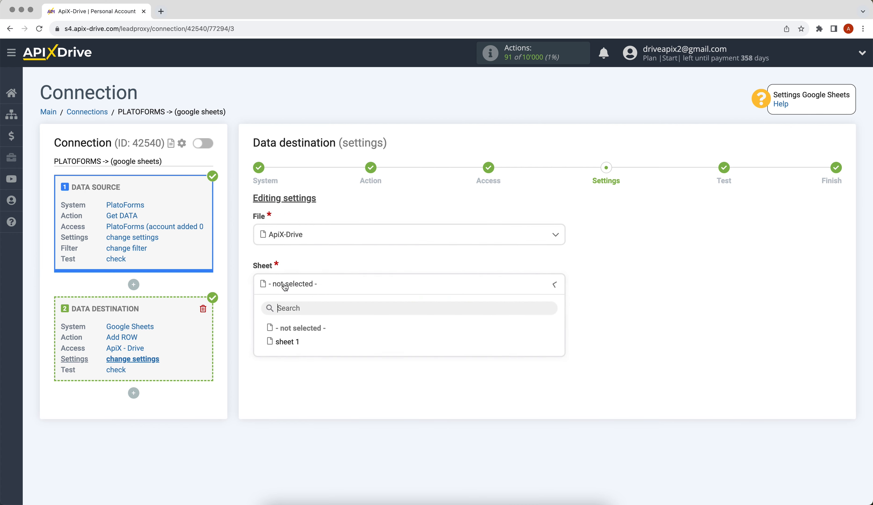
{"action": "left_click", "coordinate": [291, 340]}
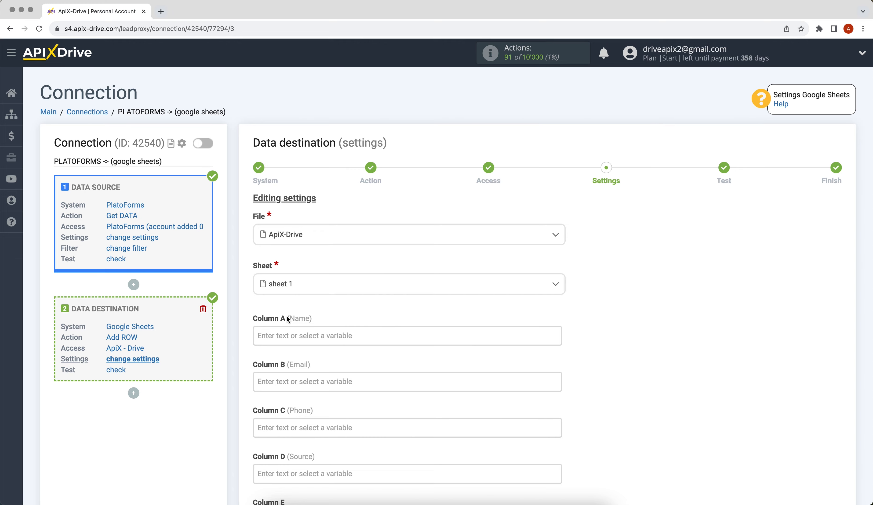
Step: Map Columns A, B and C to the submitted full name, email and phone
{"action": "left_click", "coordinate": [288, 335]}
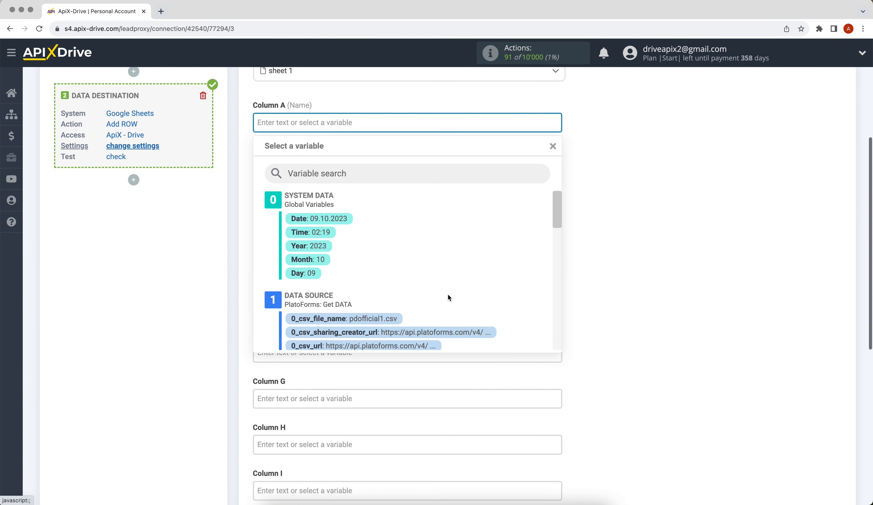
{"action": "left_click_drag", "start_coordinate": [552, 225], "coordinate": [552, 283]}
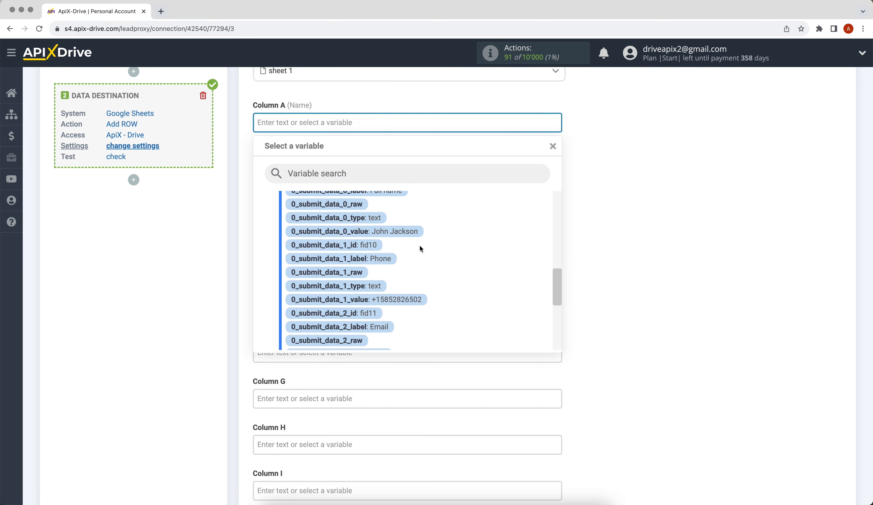
{"action": "left_click", "coordinate": [409, 232]}
{"action": "left_click", "coordinate": [306, 167]}
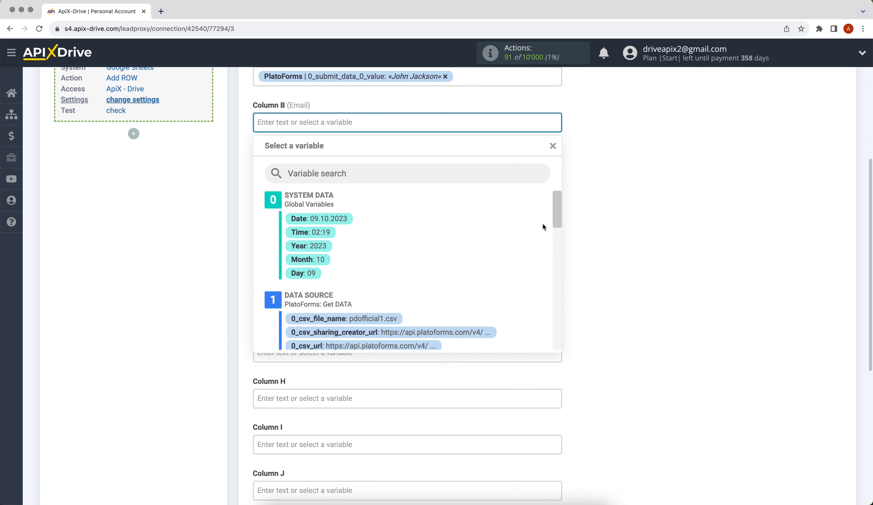
{"action": "left_click_drag", "start_coordinate": [558, 205], "coordinate": [553, 297]}
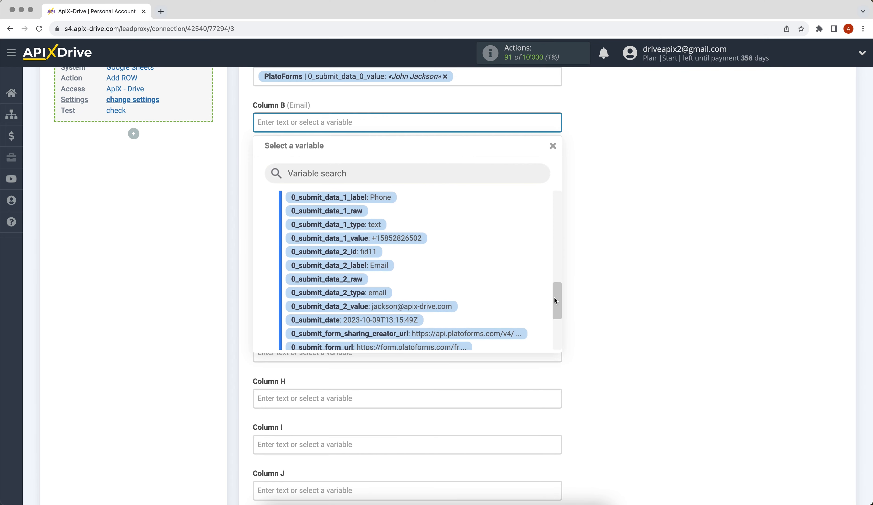
{"action": "left_click", "coordinate": [446, 306]}
{"action": "left_click", "coordinate": [316, 166]}
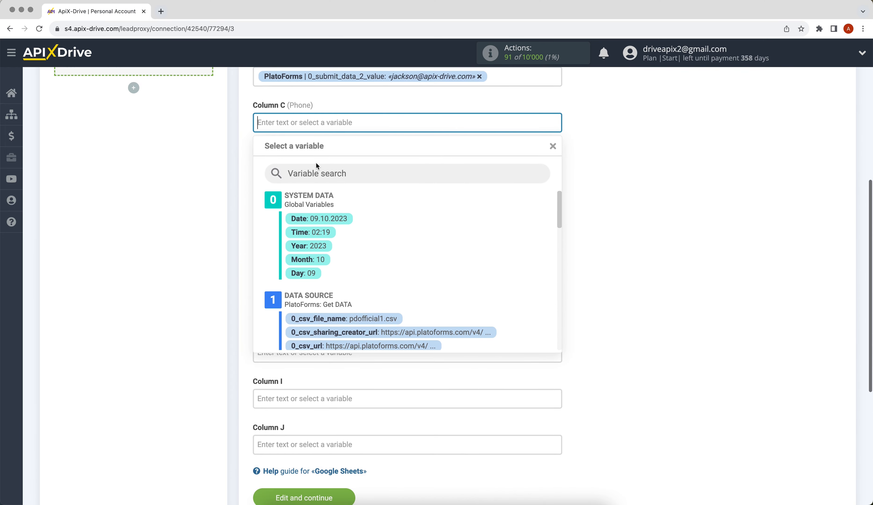
{"action": "left_click_drag", "start_coordinate": [555, 212], "coordinate": [555, 291]}
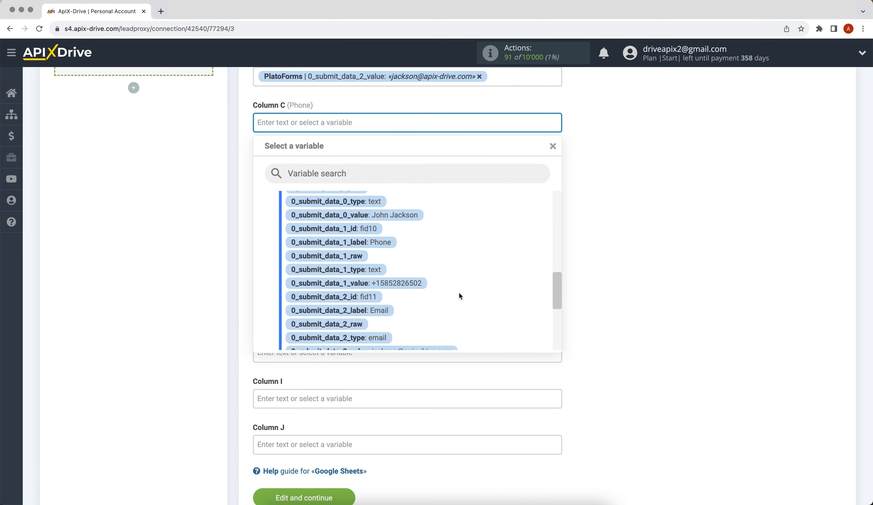
{"action": "left_click", "coordinate": [416, 283]}
Step: Enter 'New data from PlatoForms' as the text for Column D
{"action": "left_click", "coordinate": [319, 168]}
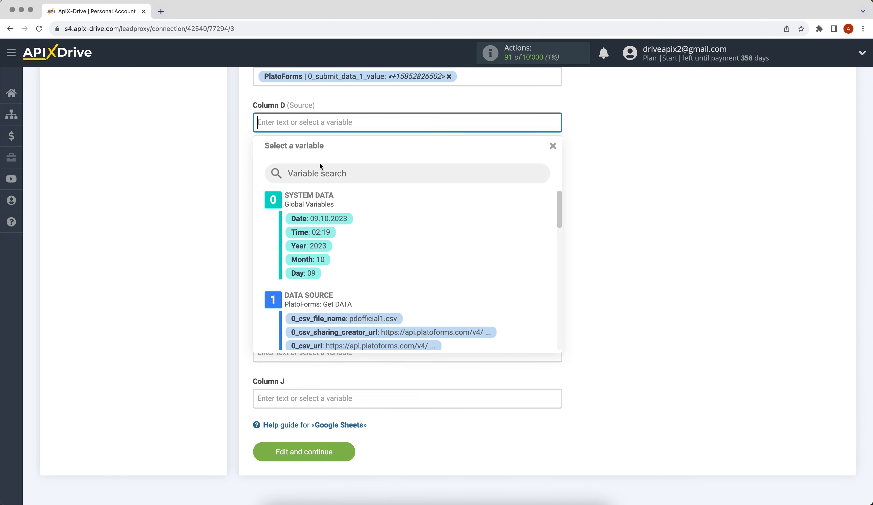
{"action": "type", "text": "New dat"}
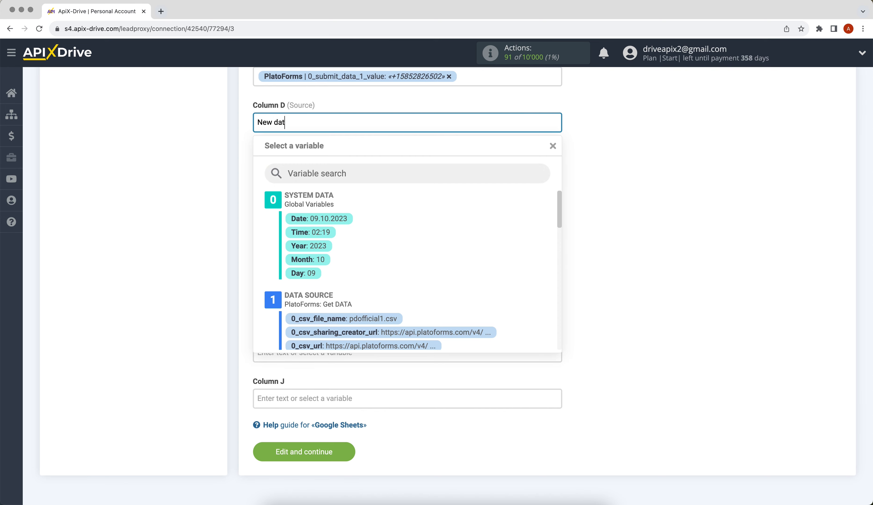
{"action": "type", "text": "a from PlatoForms"}
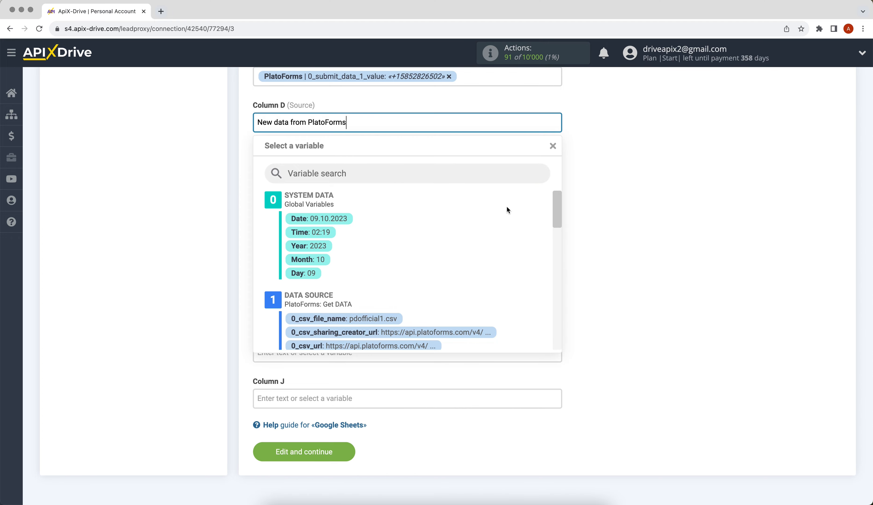
{"action": "left_click", "coordinate": [622, 264]}
Step: Save the column mapping, send a test row to Google Sheets, and proceed to the finish step
{"action": "left_click", "coordinate": [271, 449]}
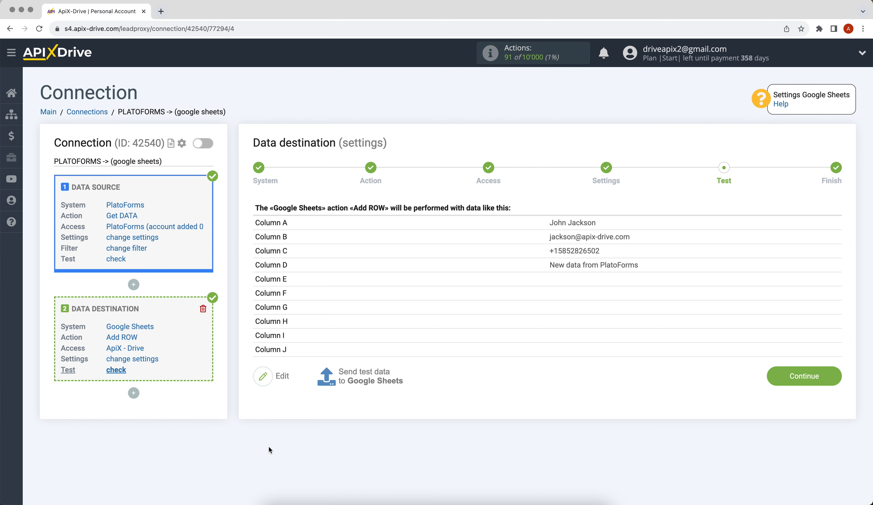
{"action": "left_click", "coordinate": [352, 382]}
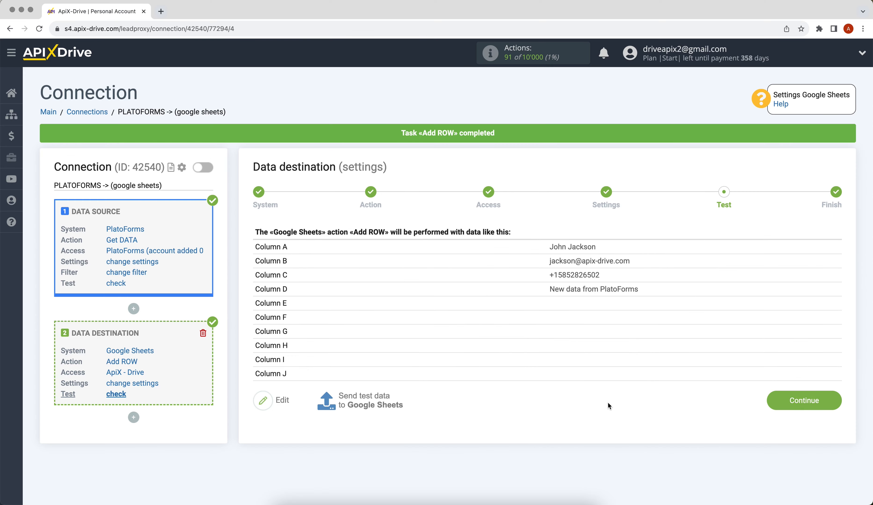
{"action": "left_click", "coordinate": [770, 406]}
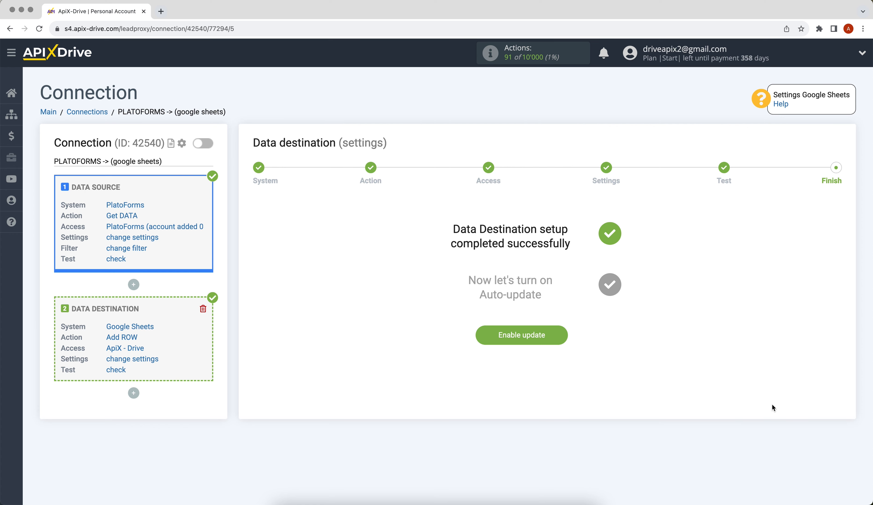
Step: Turn on auto-update for the PLATOFORMS connection and save a 5 minutes update interval in its settings
{"action": "left_click", "coordinate": [506, 340]}
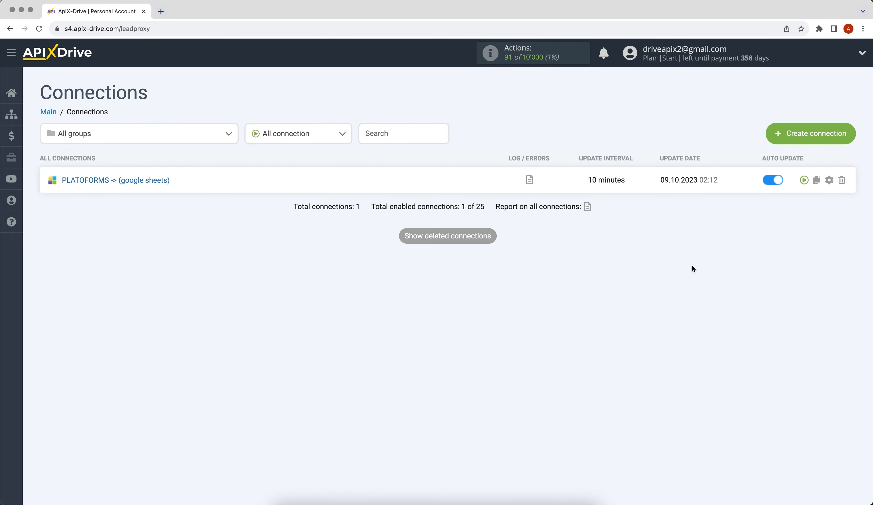
{"action": "left_click", "coordinate": [829, 181]}
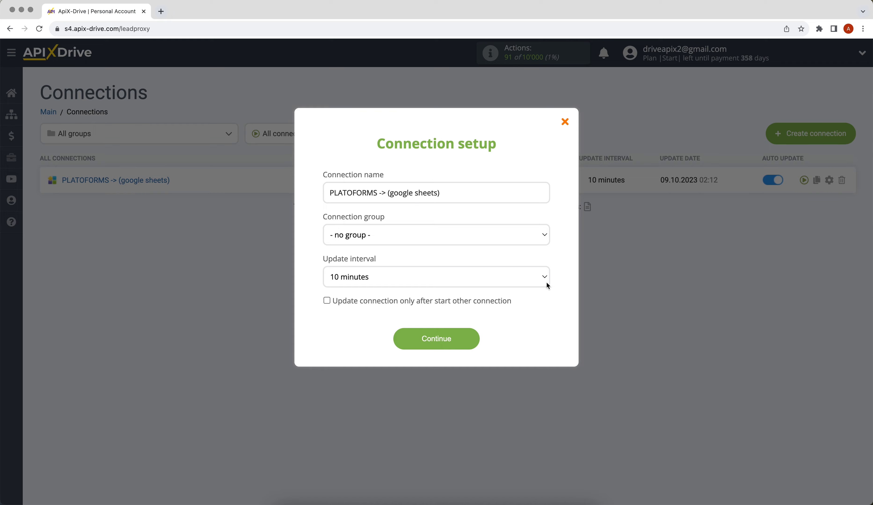
{"action": "left_click", "coordinate": [500, 277]}
{"action": "left_click", "coordinate": [499, 267]}
{"action": "left_click", "coordinate": [425, 337]}
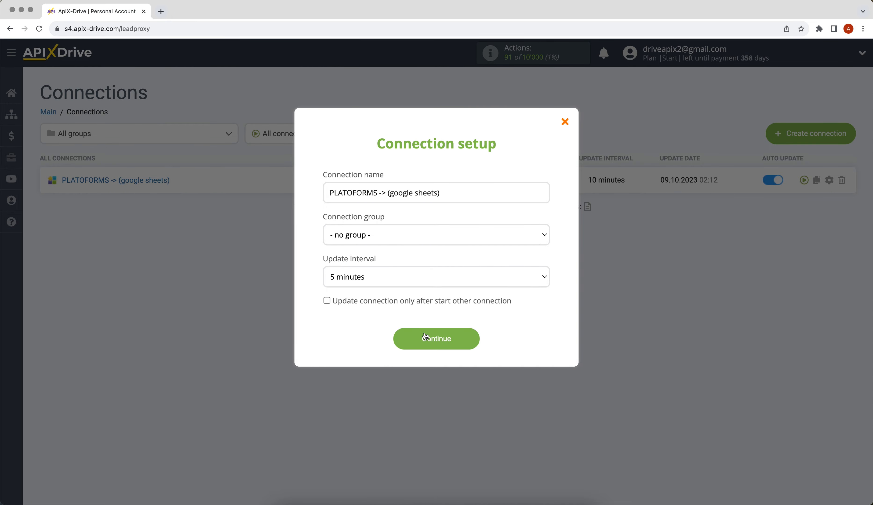